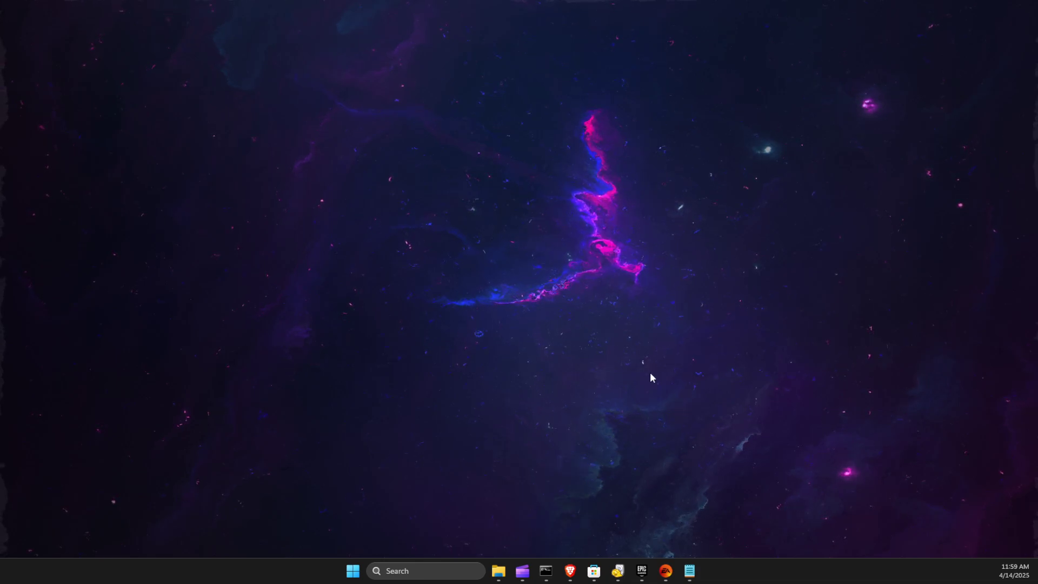
# - Open Fortnite's Manage dialog from the Epic Games Launcher library
pyautogui.click(642, 571)
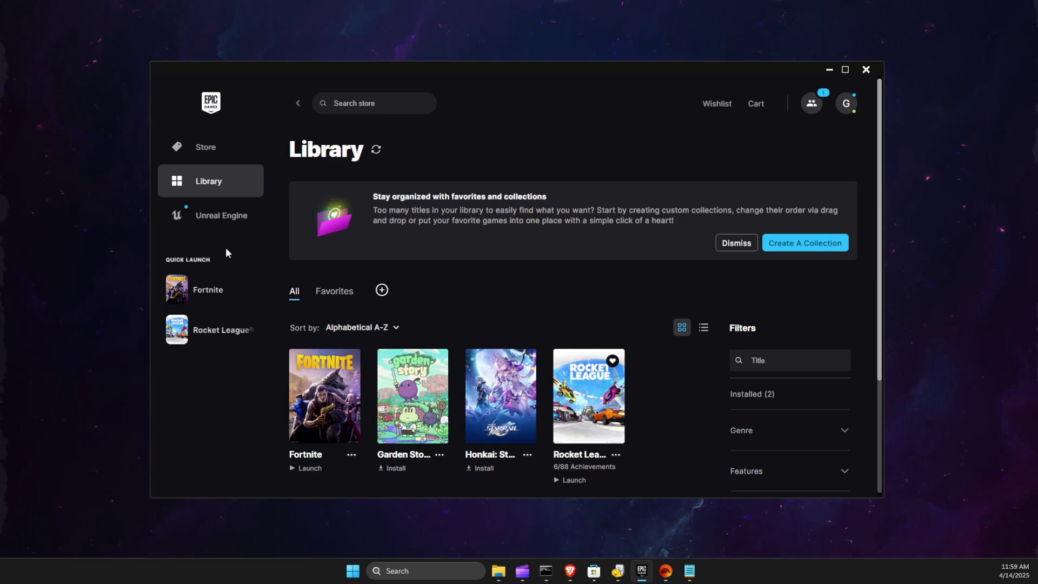
pyautogui.click(245, 198)
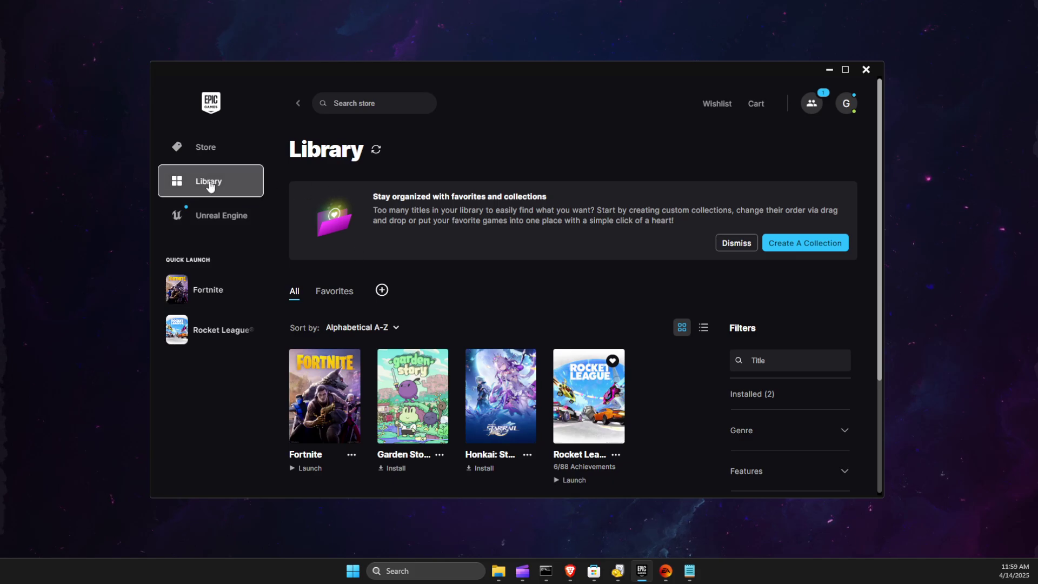
pyautogui.scroll(-1, 346, 378)
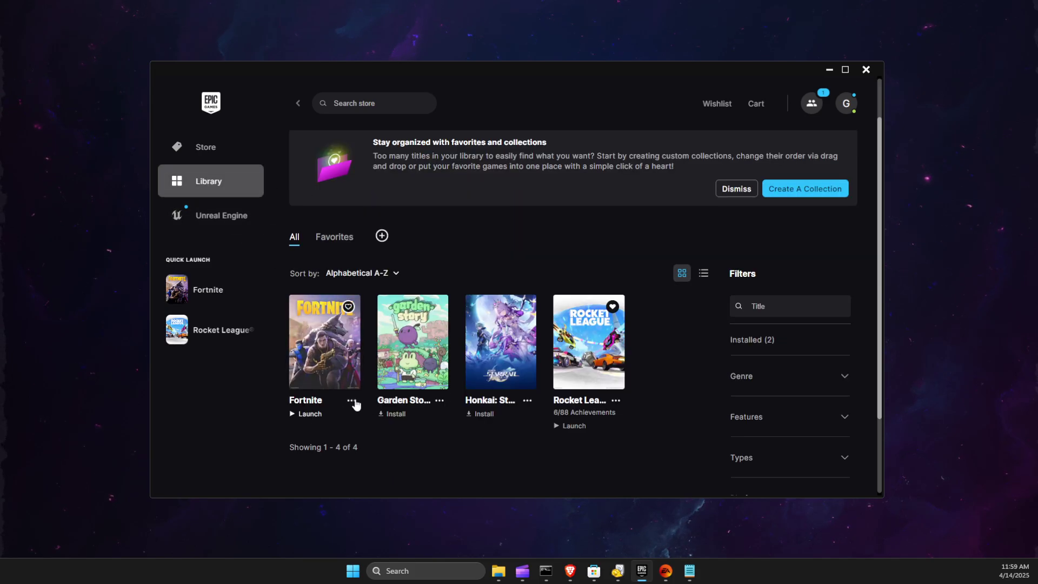
pyautogui.click(351, 400)
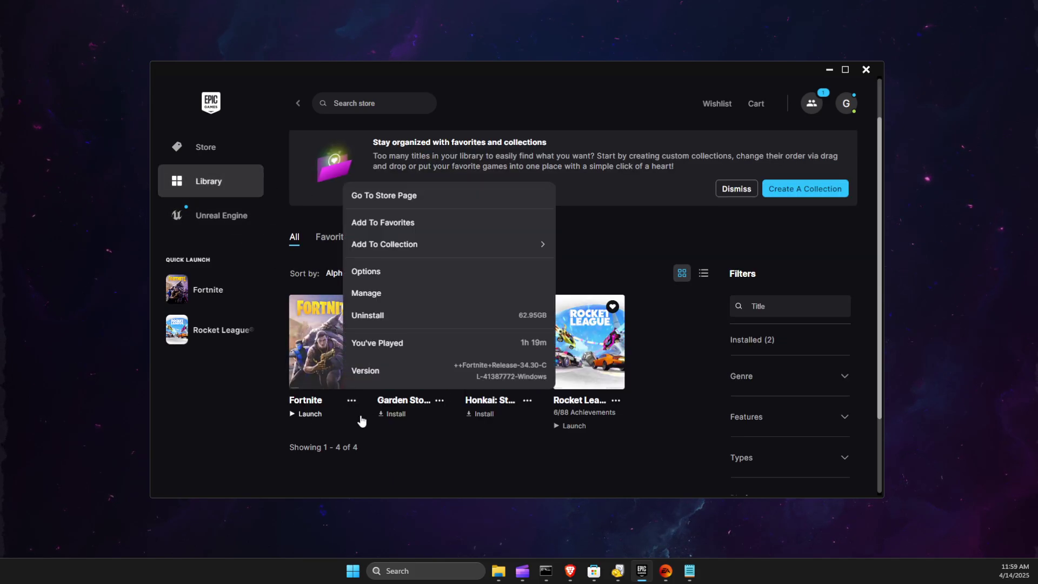
pyautogui.click(374, 297)
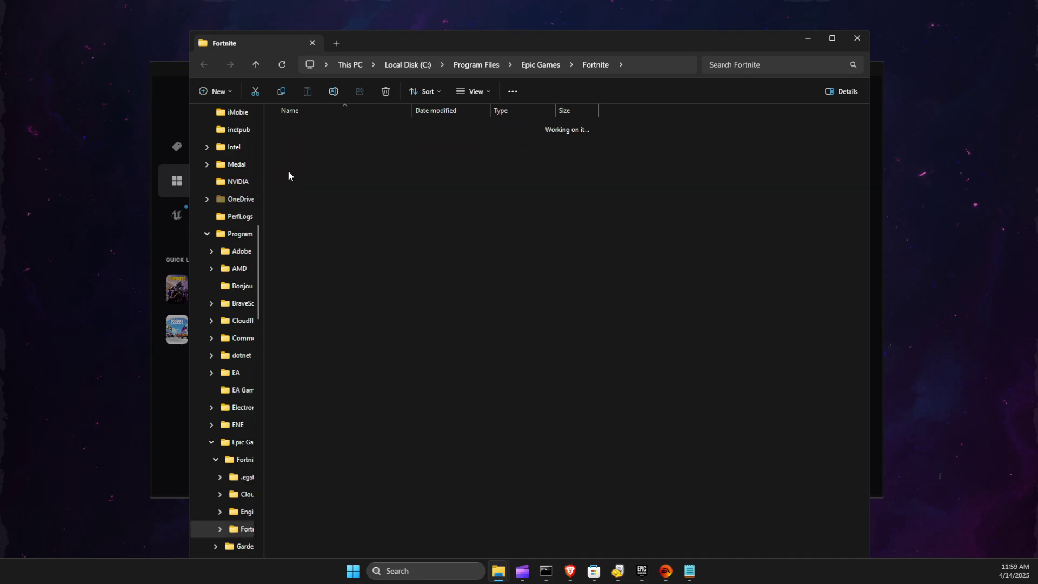
# - Go through Binaries and Win64 into Fortnite's EasyAntiCheat folder
pyautogui.doubleClick(288, 170)
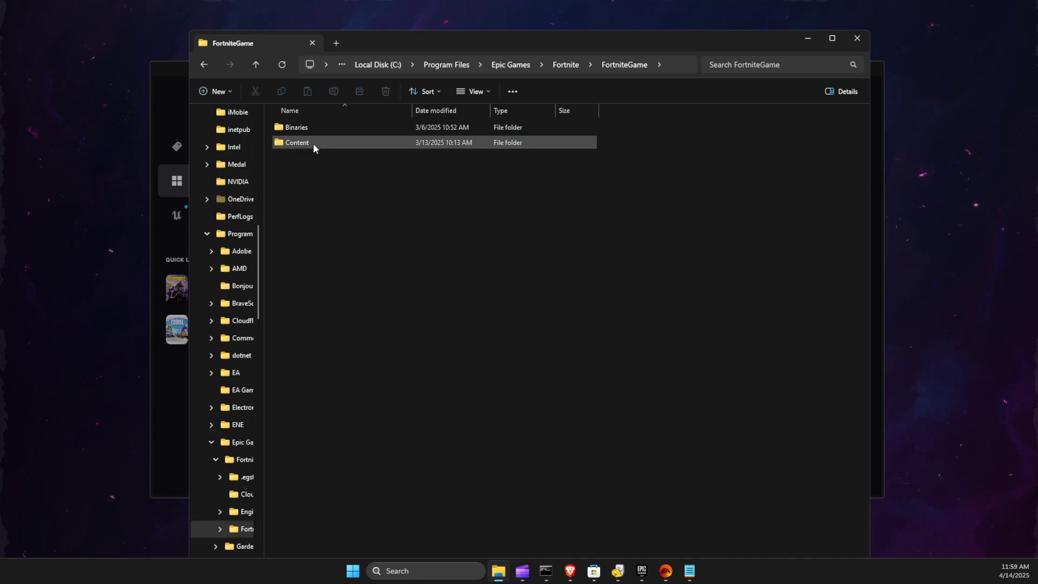
pyautogui.doubleClick(301, 127)
pyautogui.click(297, 144)
pyautogui.doubleClick(298, 145)
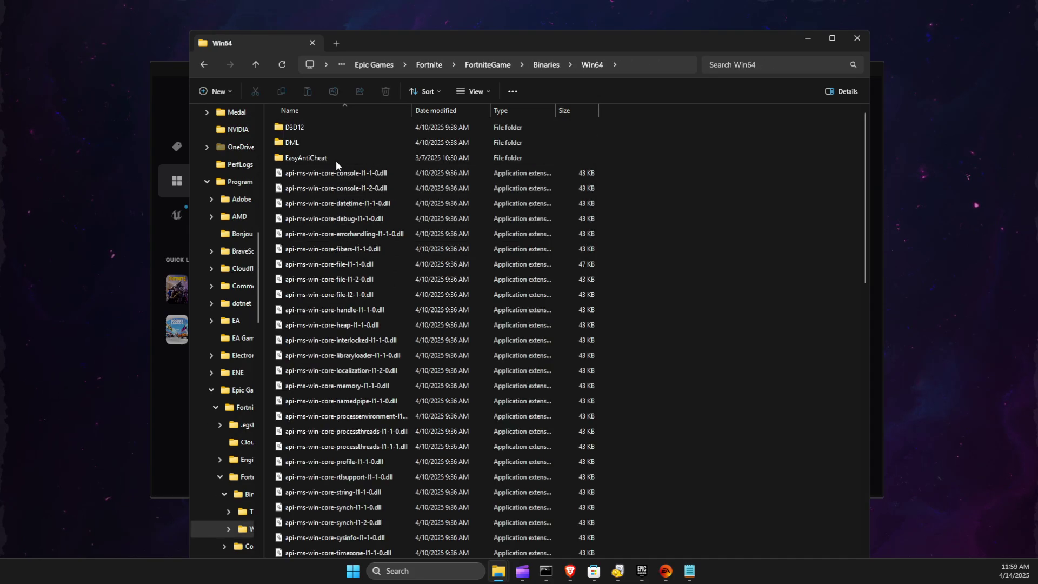
pyautogui.doubleClick(336, 159)
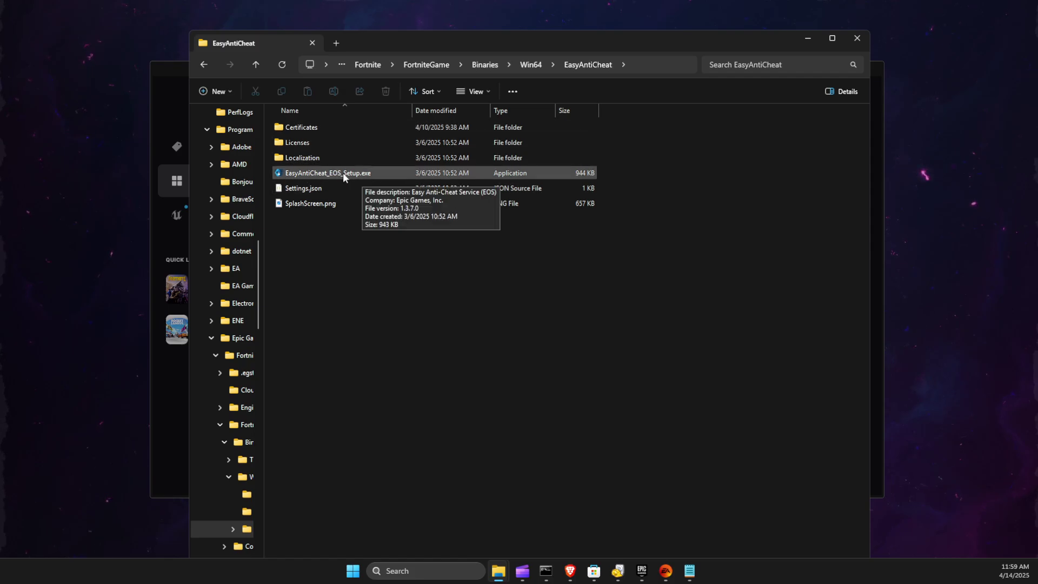
# - Open Apex Legends' properties from the EA app library
pyautogui.click(666, 571)
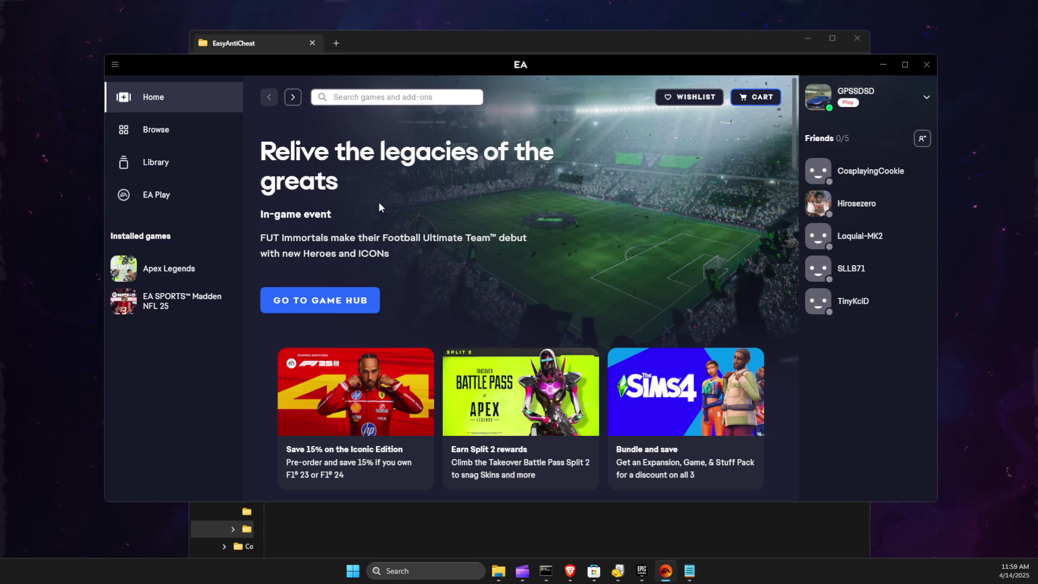
pyautogui.click(162, 163)
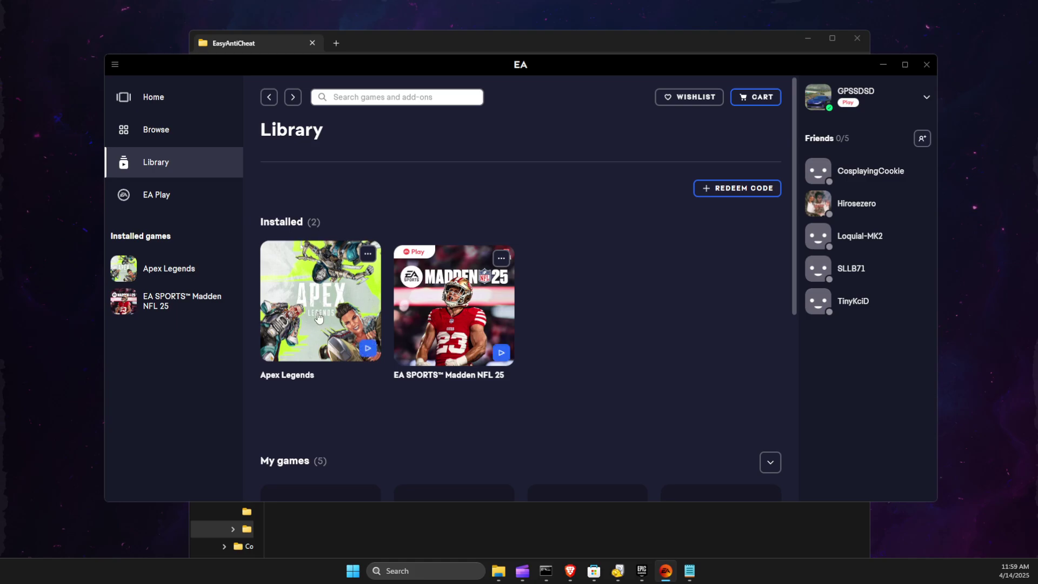
pyautogui.click(367, 254)
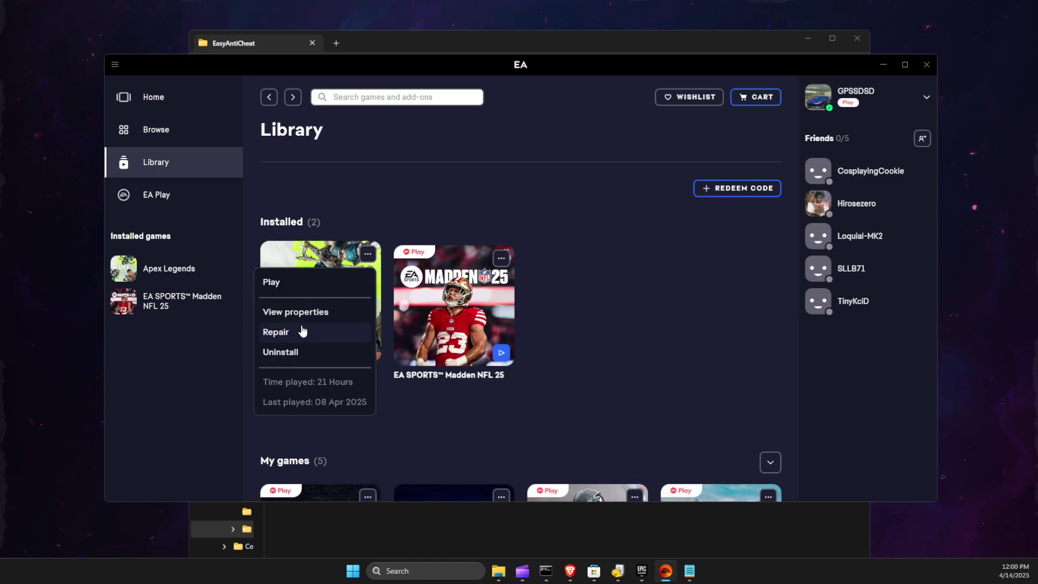
pyautogui.click(304, 313)
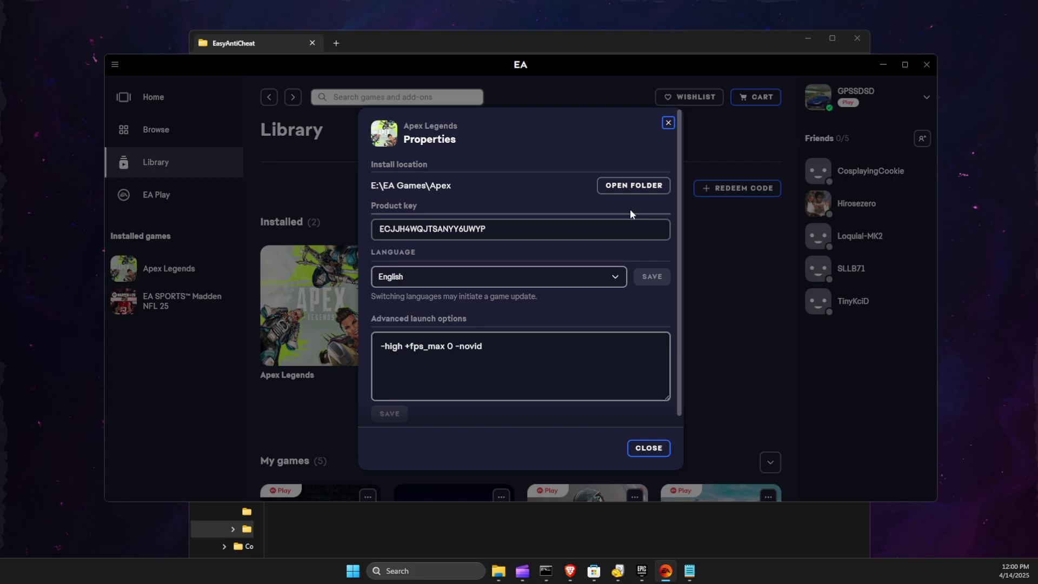
# - Check the EasyAntiCheat folder in Apex's install folder, then close that window
pyautogui.click(634, 189)
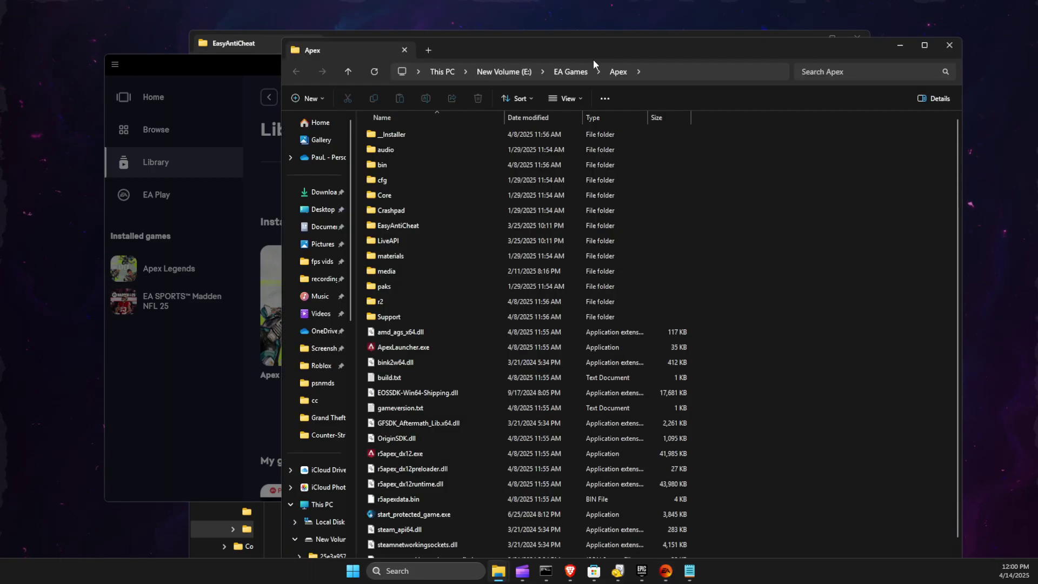
pyautogui.doubleClick(400, 227)
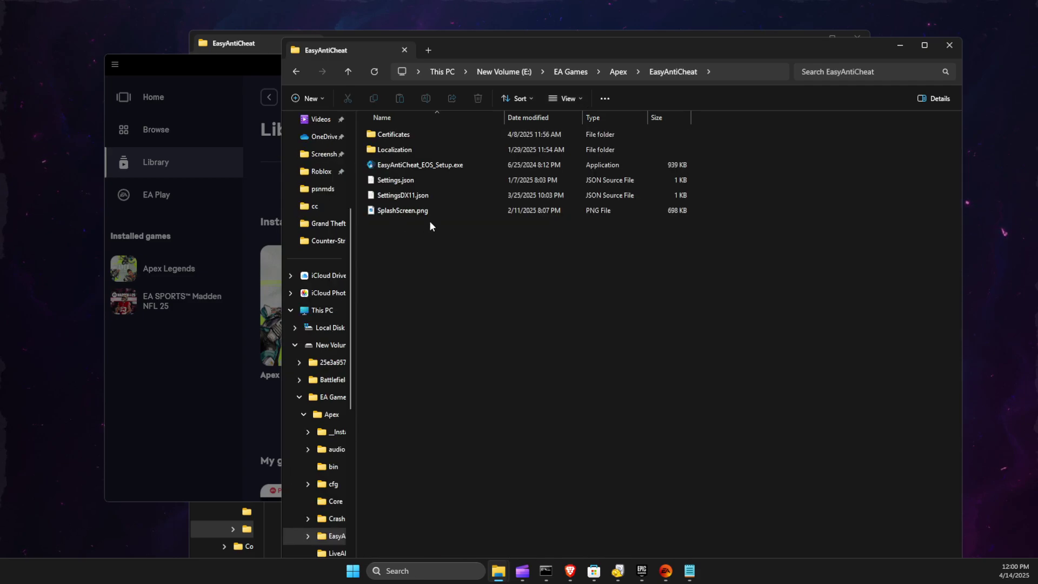
pyautogui.click(950, 45)
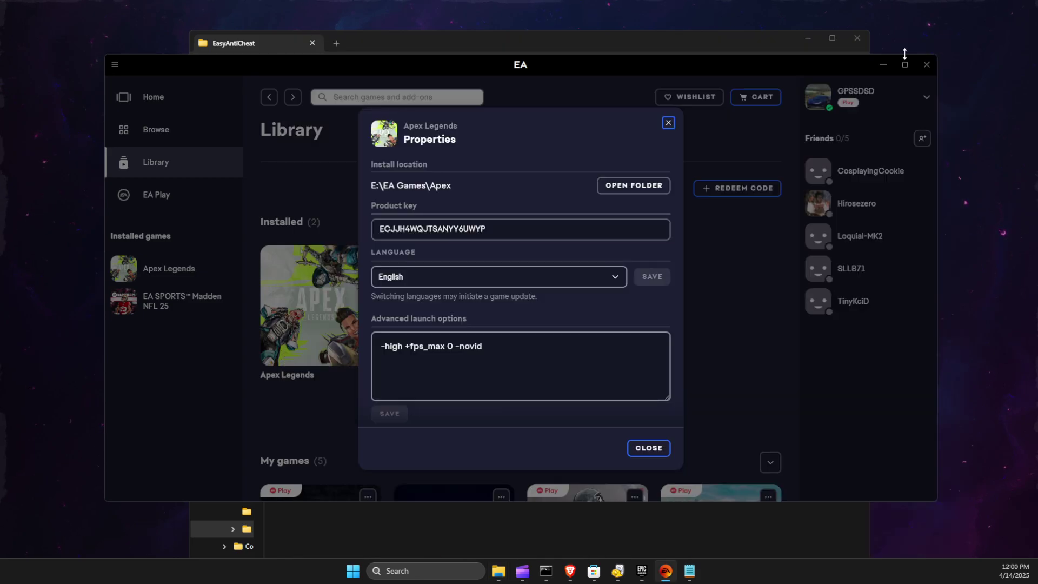
# - Close the EA app and select EasyAntiCheat_EOS_Setup.exe in Fortnite's EasyAntiCheat folder
pyautogui.click(931, 67)
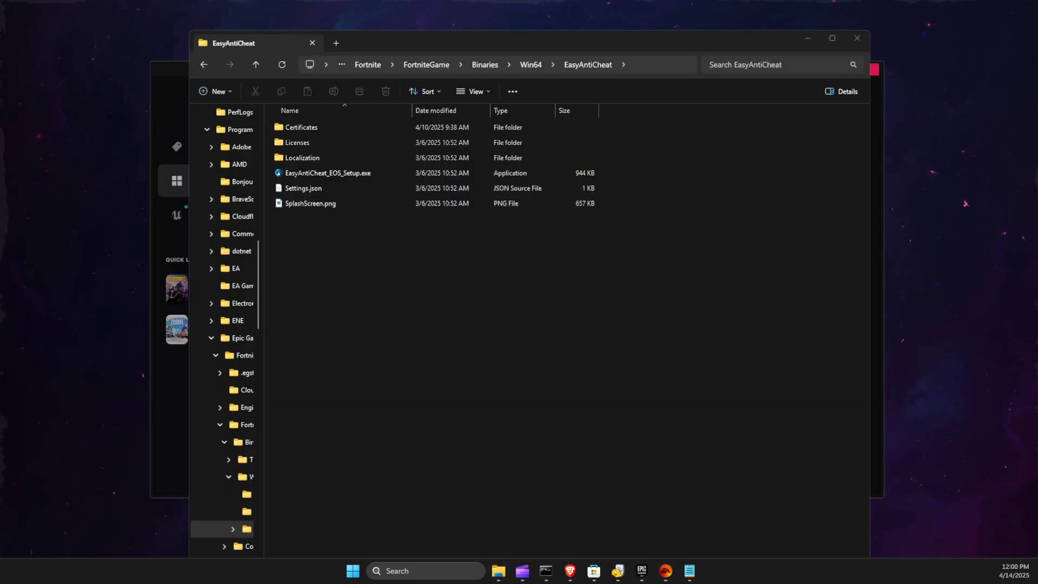
pyautogui.click(349, 170)
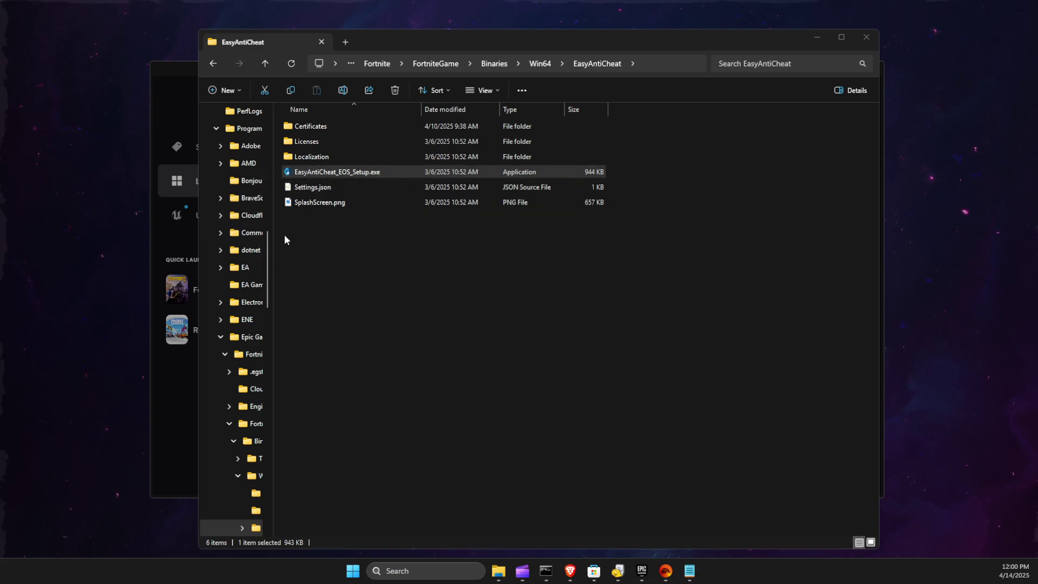
pyautogui.click(395, 170)
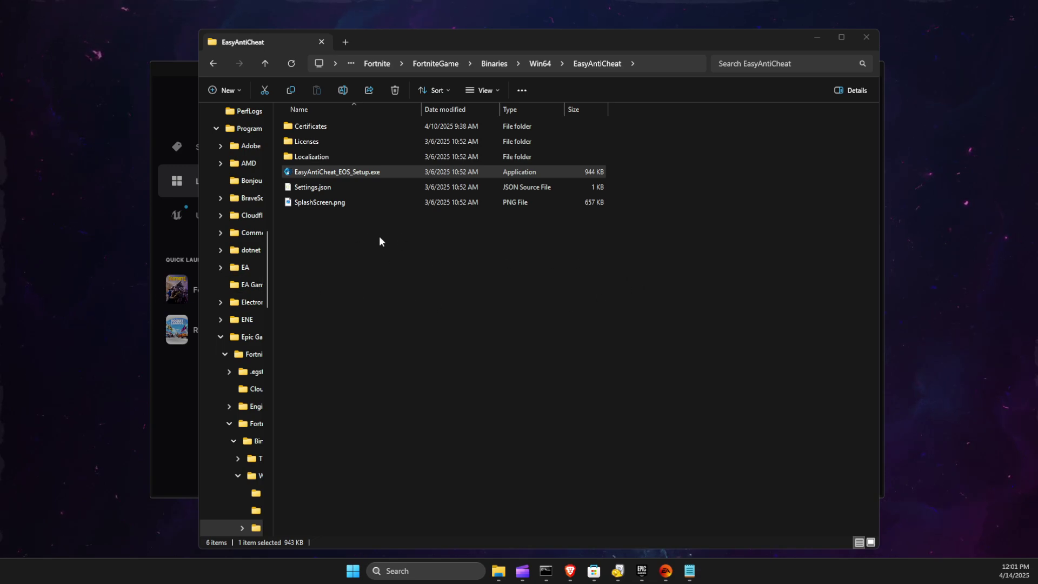
# - Add a new Text Document to the folder and name it install.txt
pyautogui.rightClick(304, 239)
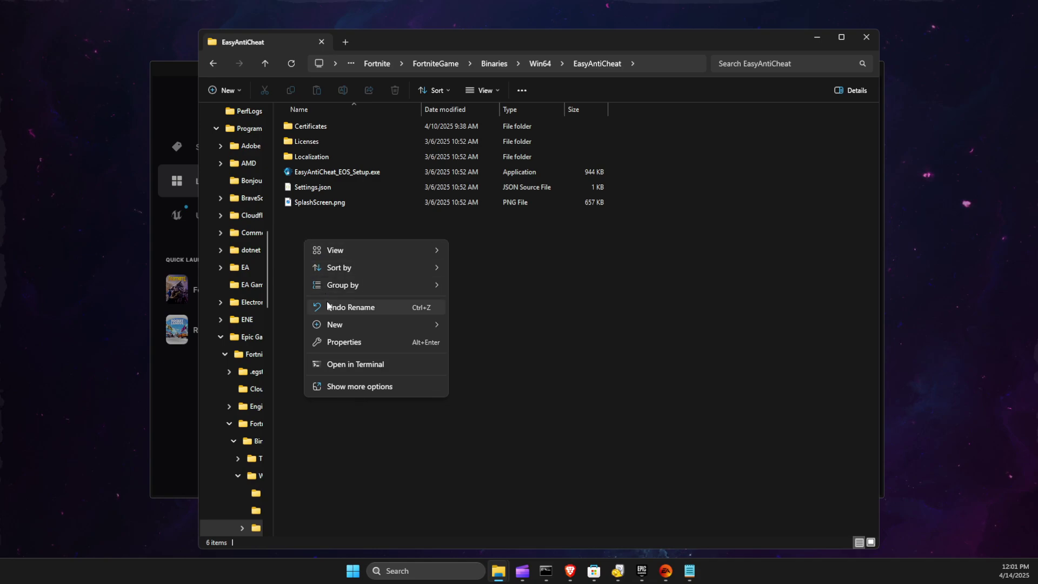
pyautogui.click(349, 384)
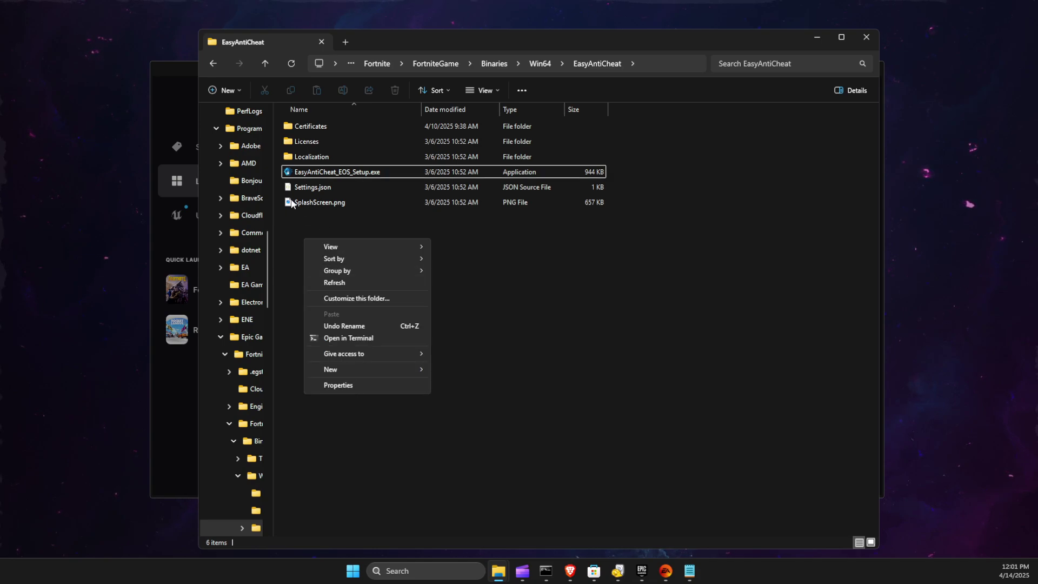
pyautogui.moveTo(339, 368)
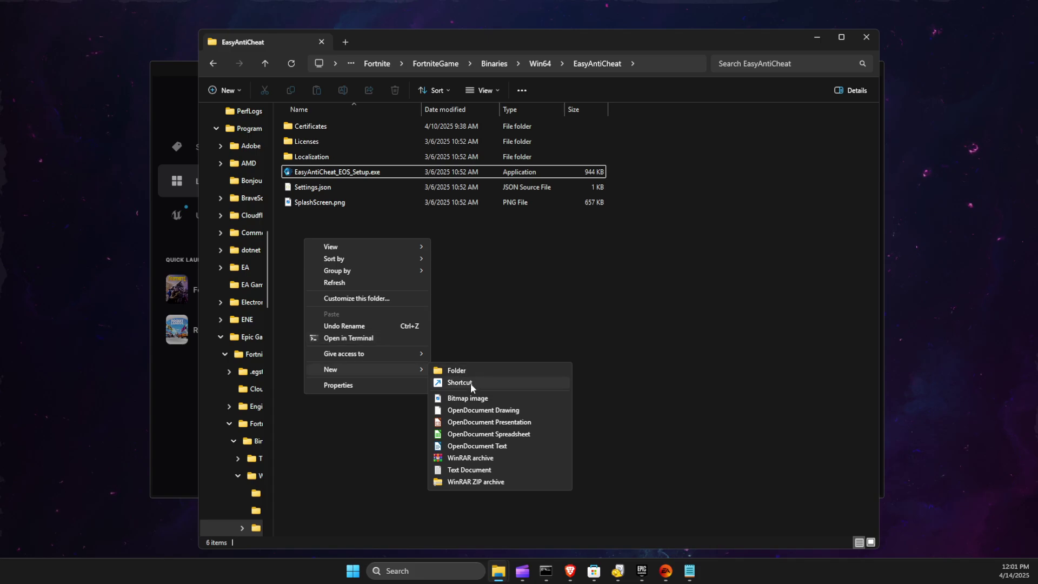
pyautogui.click(469, 470)
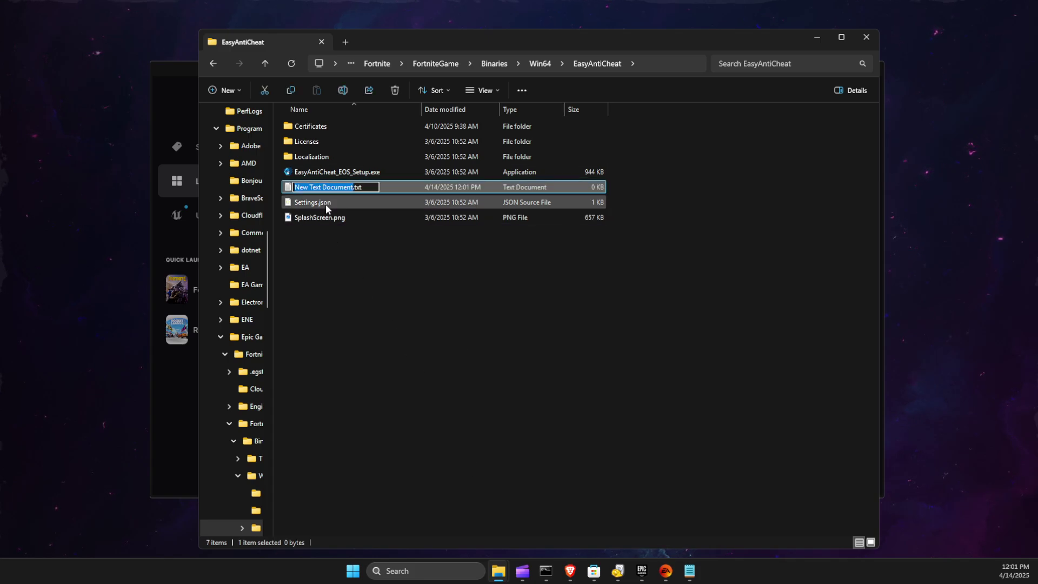
pyautogui.press('BackSpace')
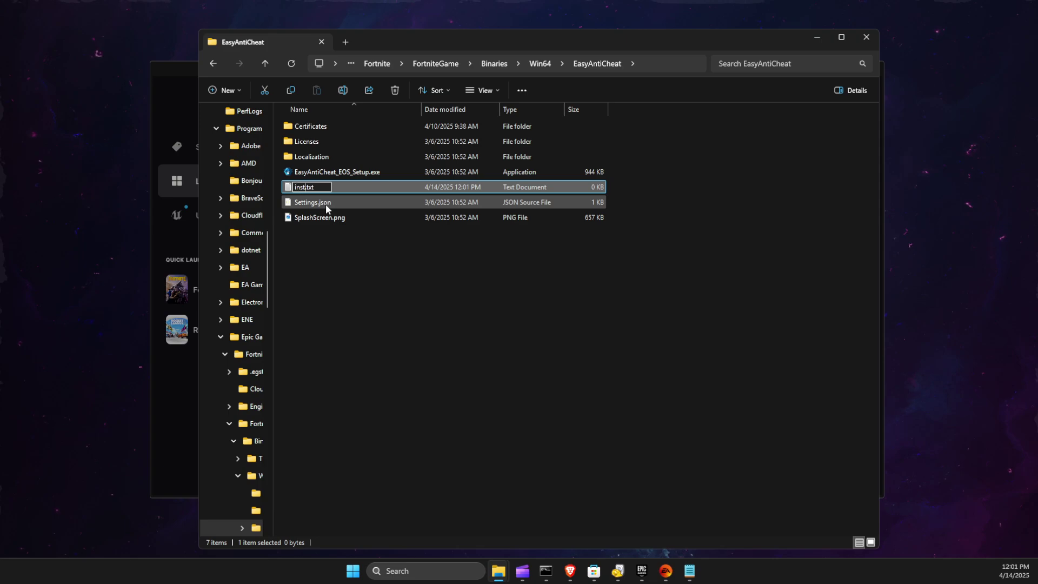
pyautogui.write('install')
pyautogui.press('Return')
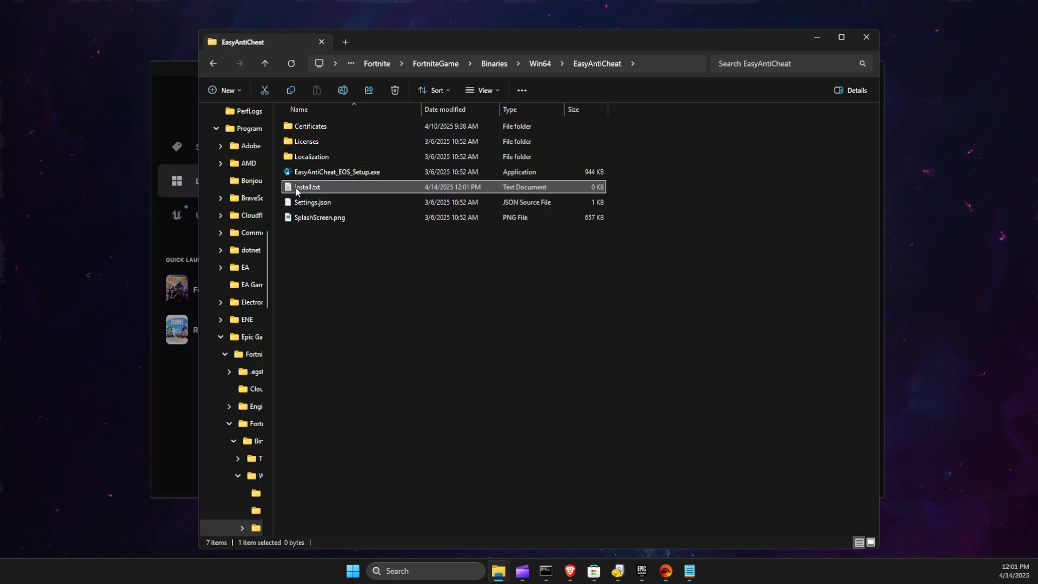
pyautogui.click(314, 172)
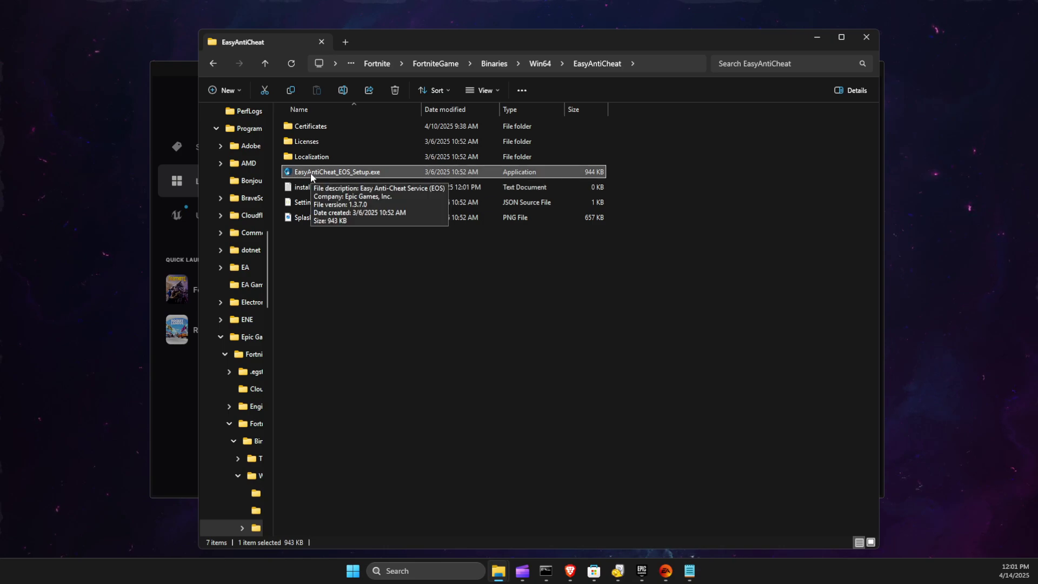
pyautogui.rightClick(311, 173)
pyautogui.click(394, 191)
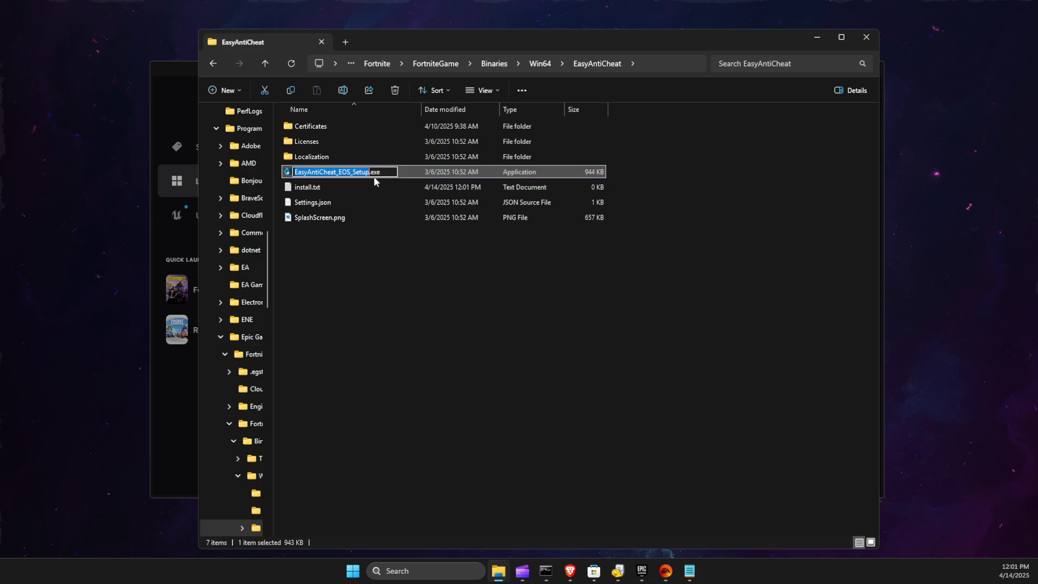
pyautogui.moveTo(386, 171); pyautogui.dragTo(295, 172)
pyautogui.hotkey('ctrl', 'c')
pyautogui.click(319, 252)
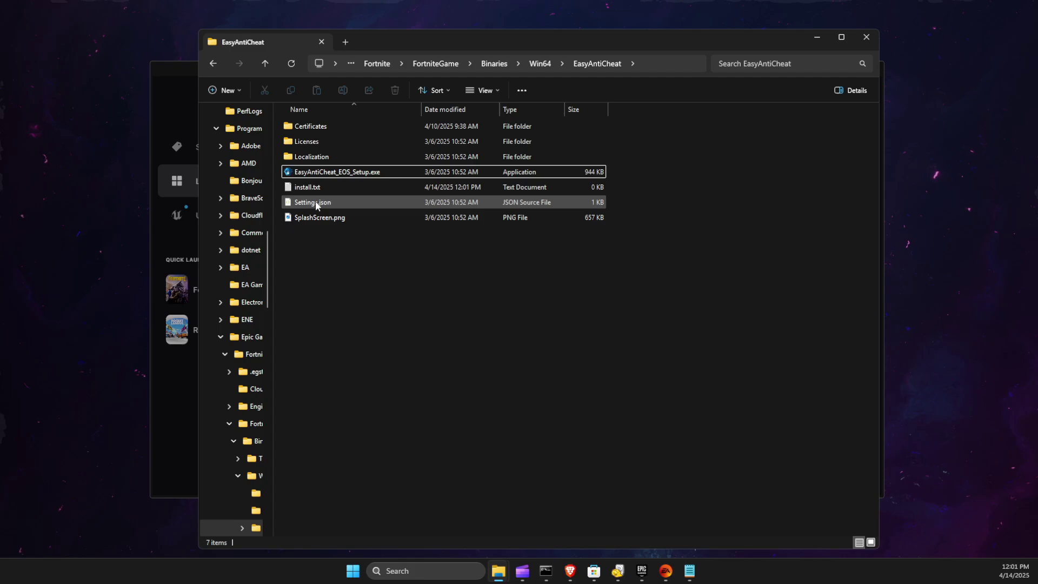
# - Write 'EasyAntiCheat_EOS_Setup.exe install' into install.txt, then minimize Notepad
pyautogui.click(311, 190)
pyautogui.doubleClick(310, 189)
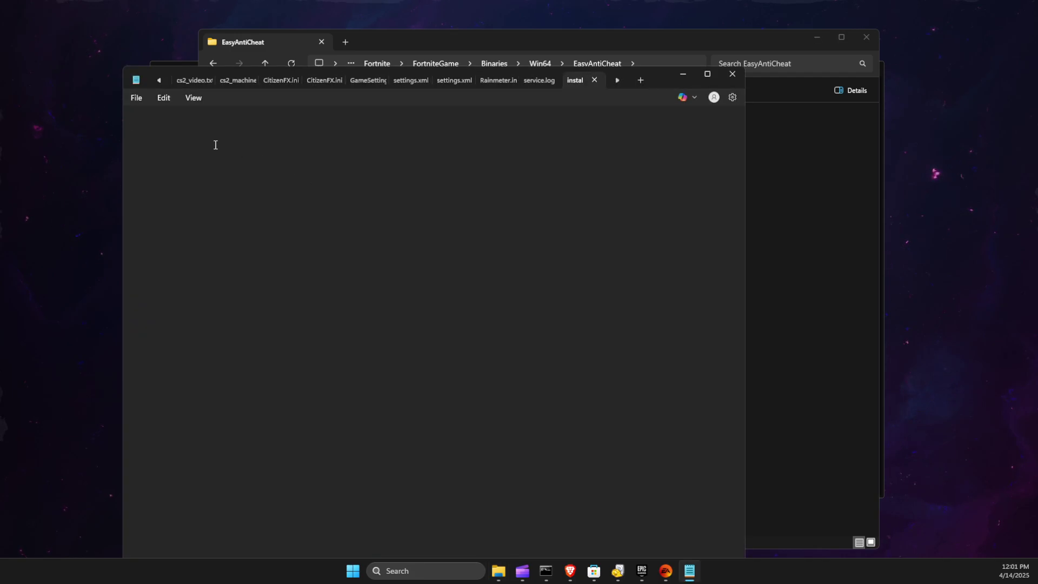
pyautogui.hotkey('ctrl', 'v')
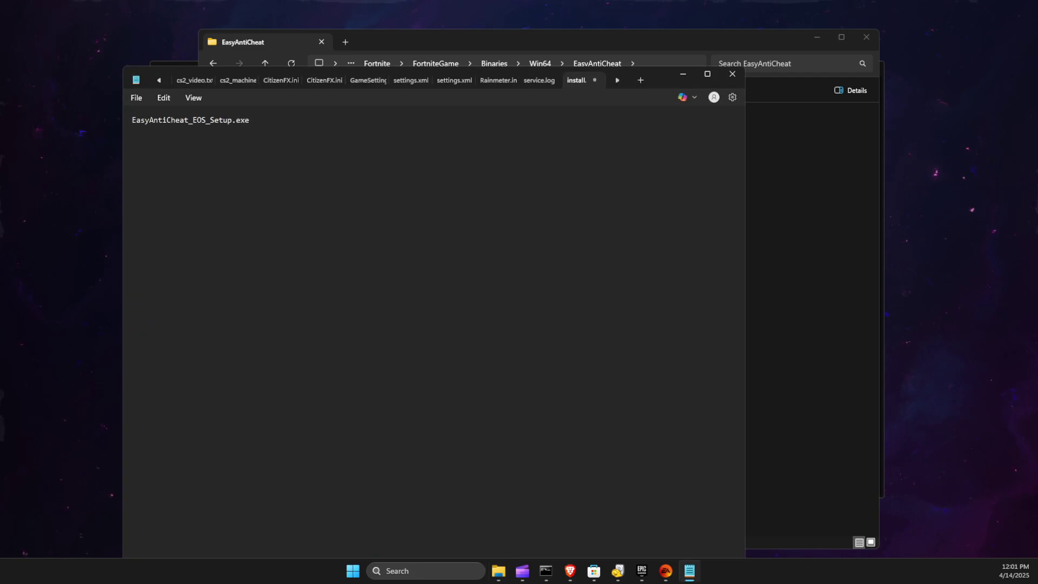
pyautogui.click(294, 124)
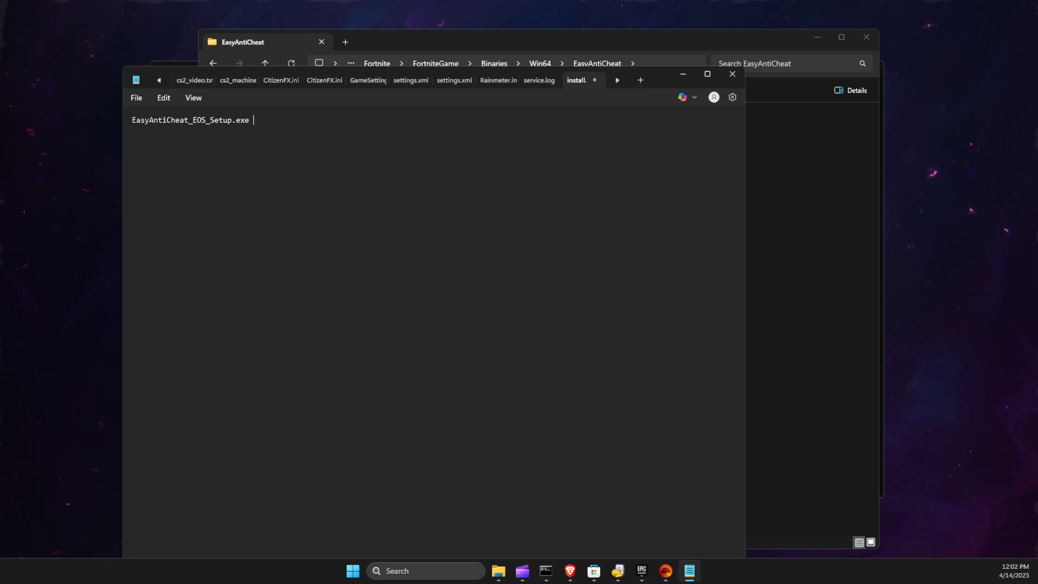
pyautogui.write('install')
pyautogui.click(684, 75)
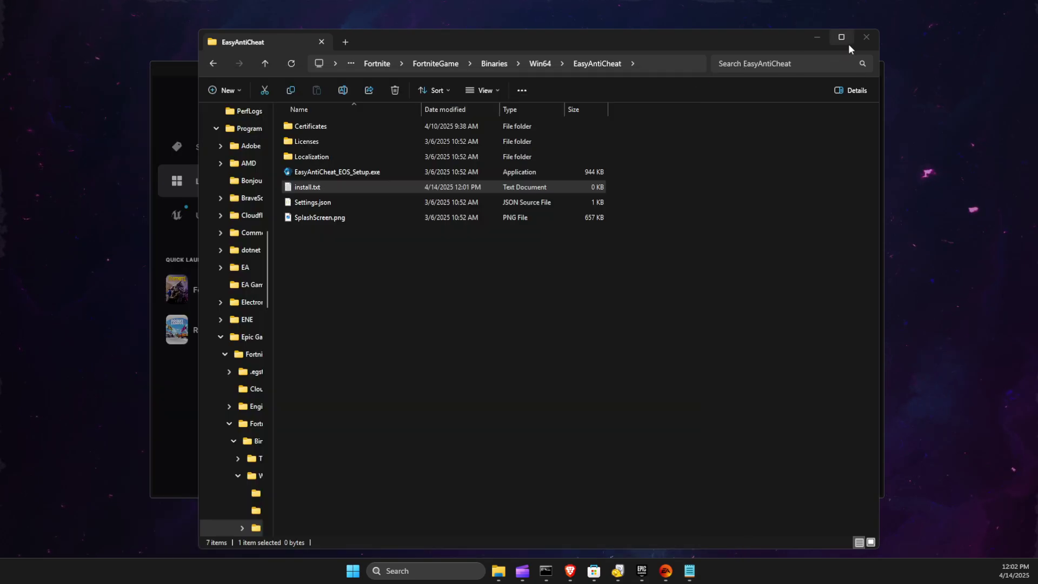
# - Minimize File Explorer, close Fortnite's dialog and minimize the Epic Games Launcher
pyautogui.click(818, 36)
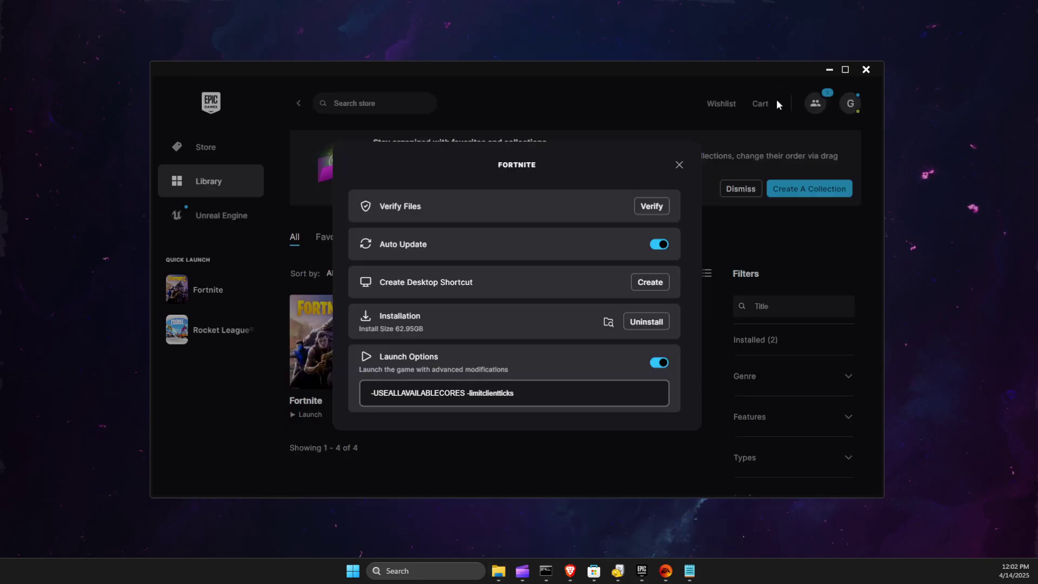
pyautogui.click(680, 165)
pyautogui.click(828, 70)
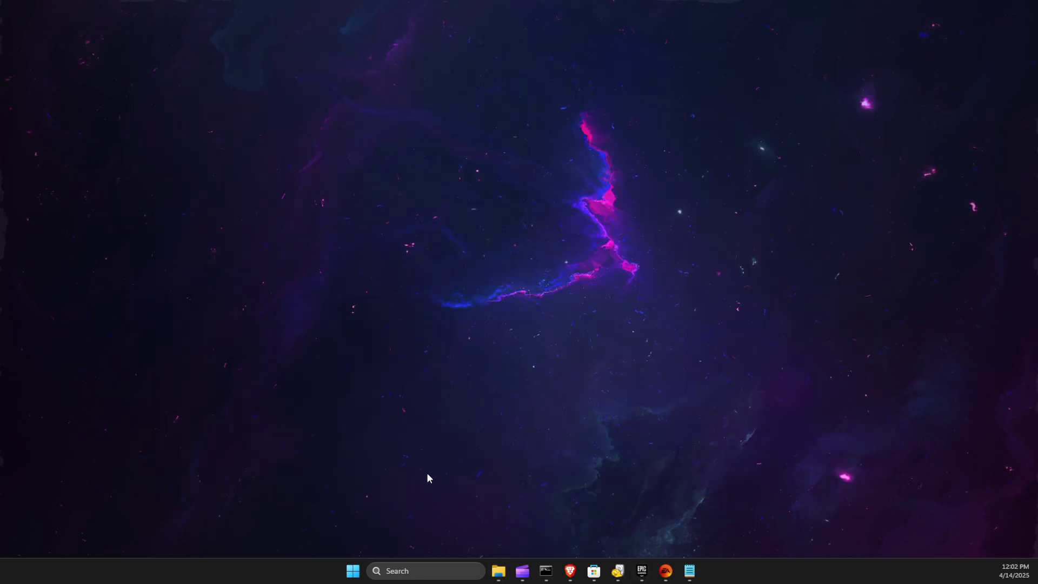
# - Open the AppData Roaming folder by running %appdata% from the Run dialog
pyautogui.click(418, 571)
pyautogui.write('run')
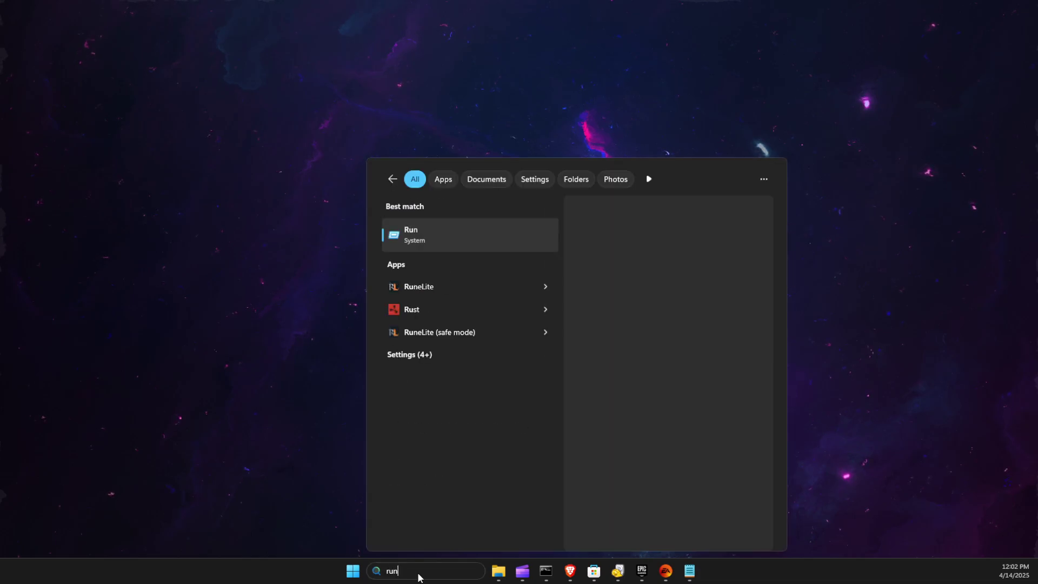
pyautogui.click(435, 233)
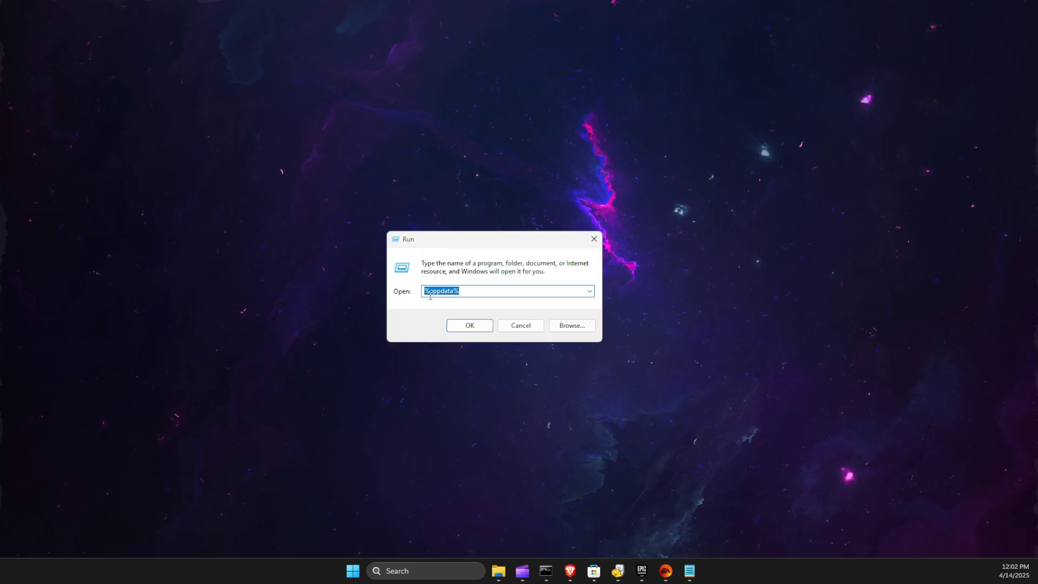
pyautogui.click(469, 325)
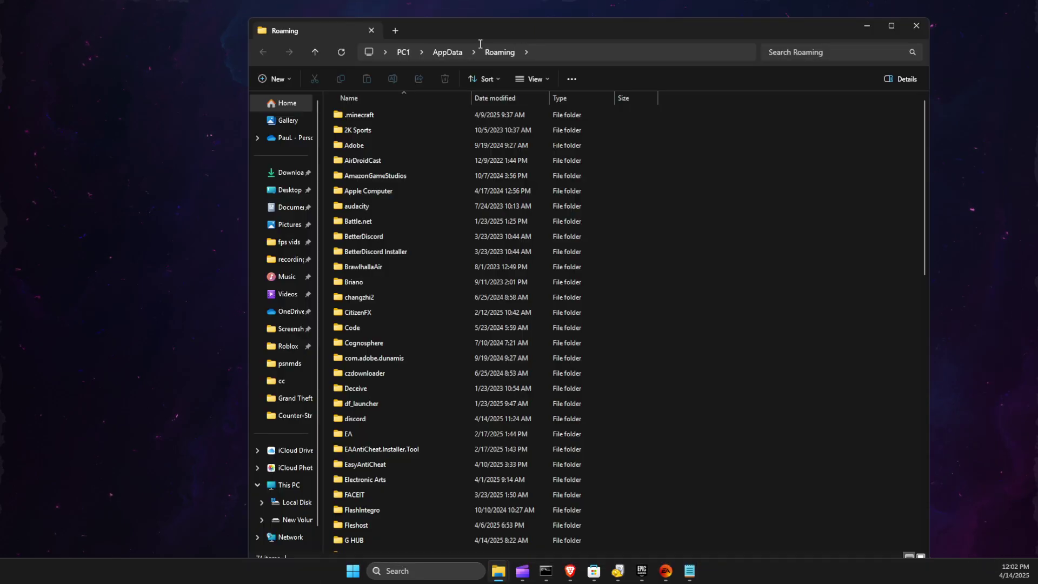
# - Jump to and open the EasyAntiCheat folder inside Roaming
pyautogui.click(358, 186)
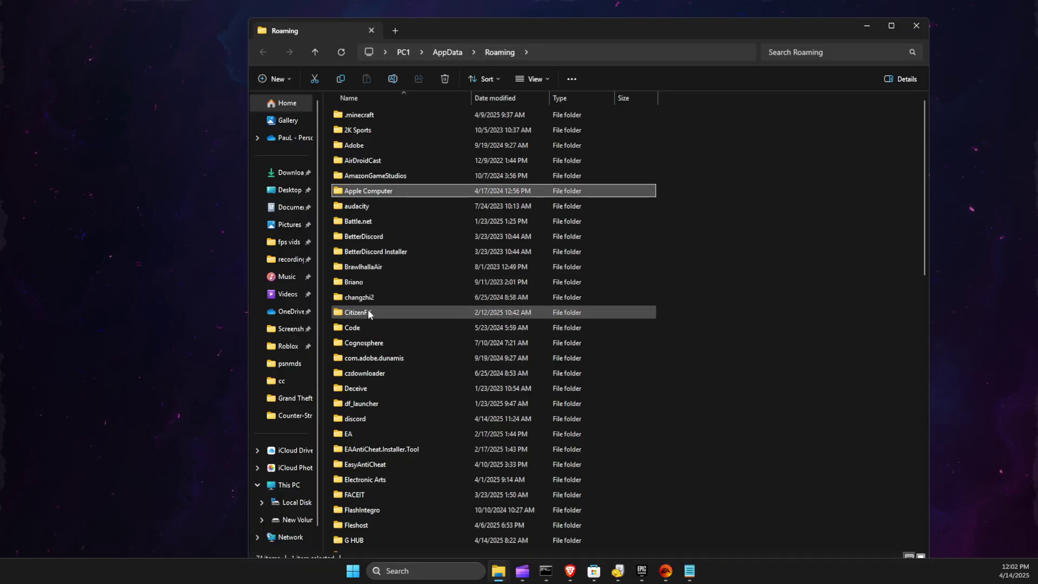
pyautogui.press('e')
pyautogui.press('e')
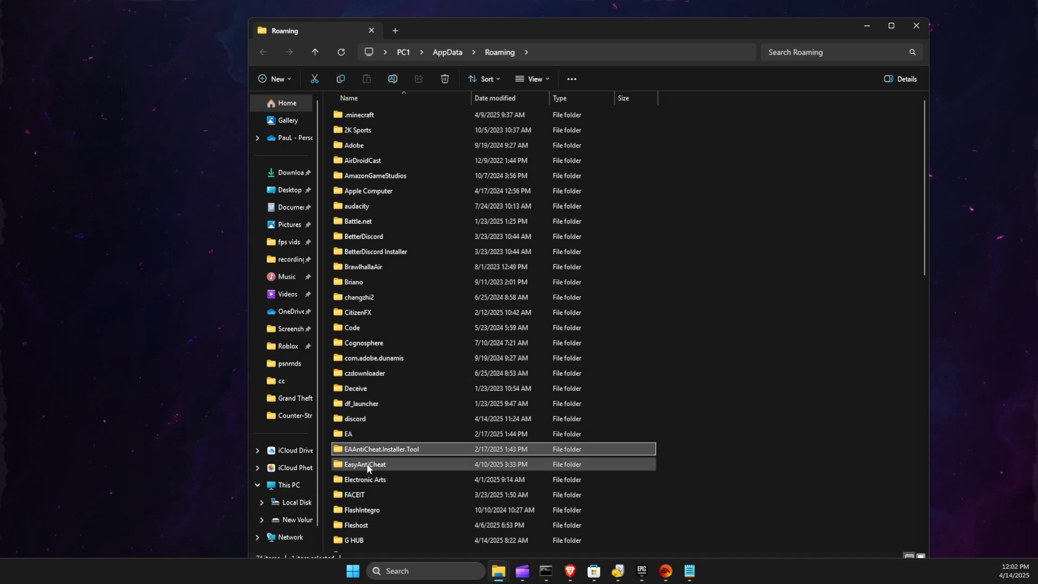
pyautogui.click(367, 464)
pyautogui.doubleClick(367, 464)
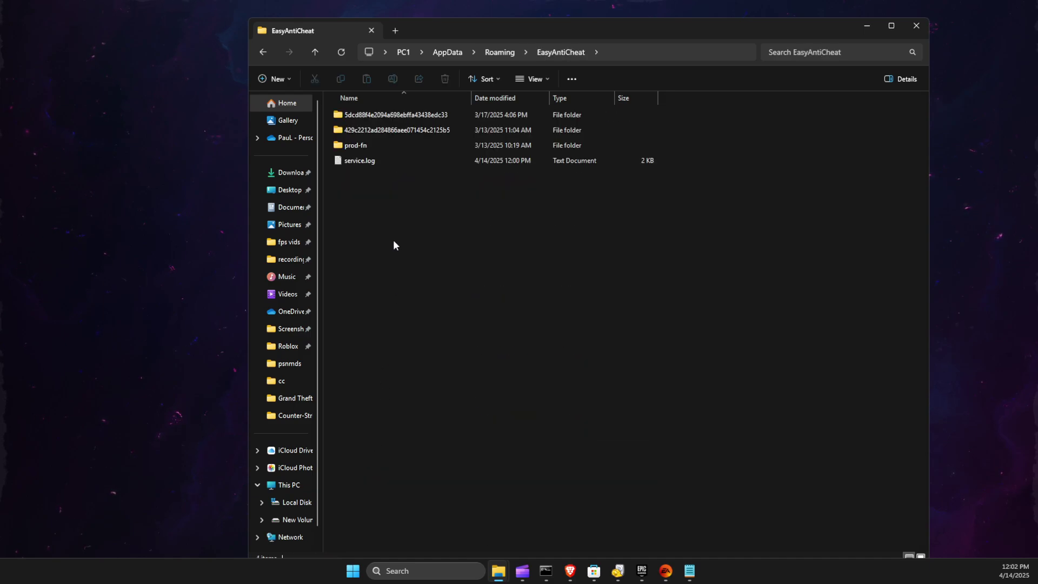
# - Open service.log and select the product ID on line 7
pyautogui.doubleClick(354, 162)
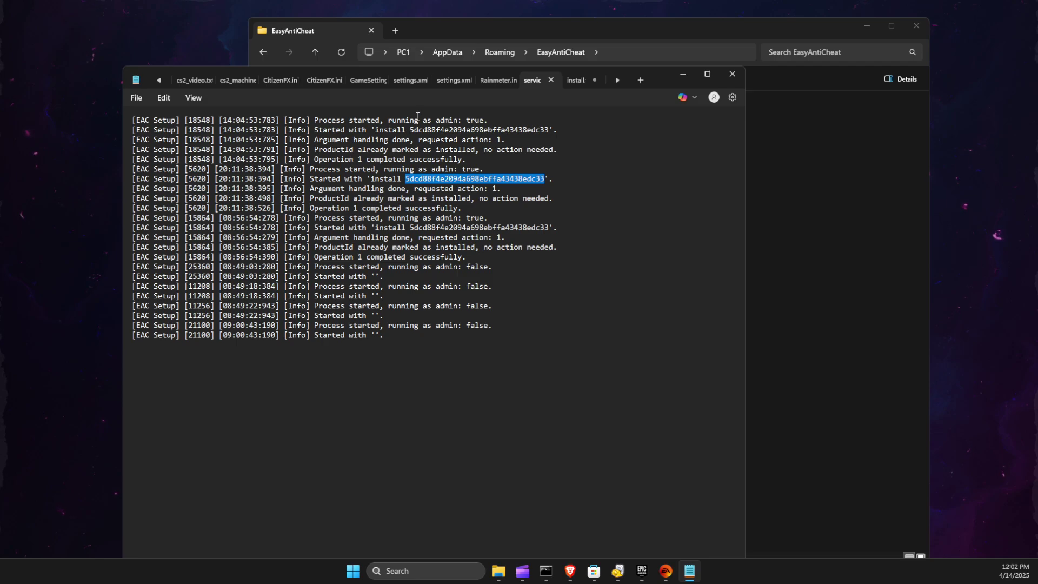
pyautogui.click(396, 286)
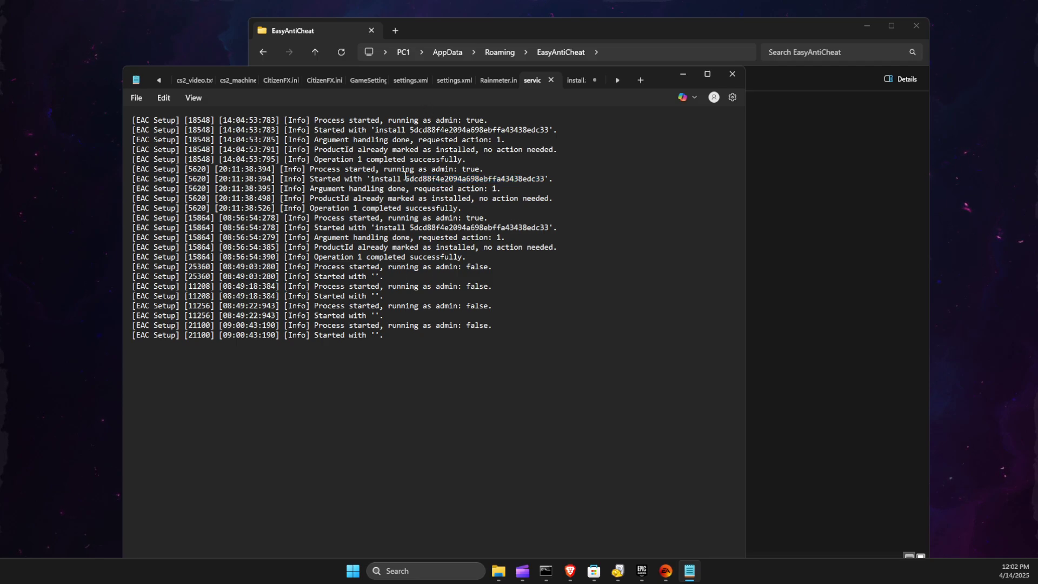
pyautogui.moveTo(310, 180); pyautogui.dragTo(545, 185)
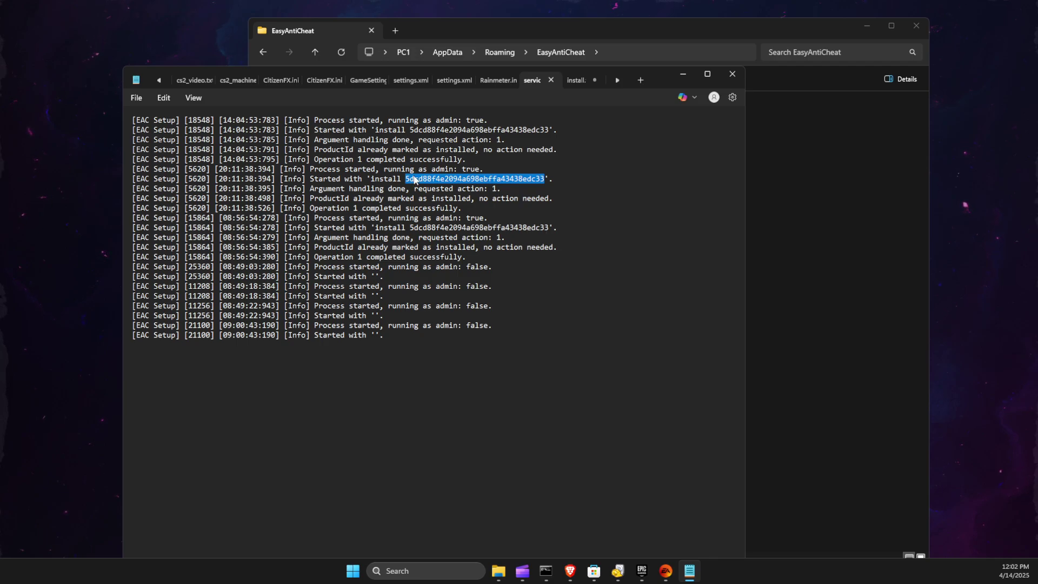
pyautogui.click(684, 73)
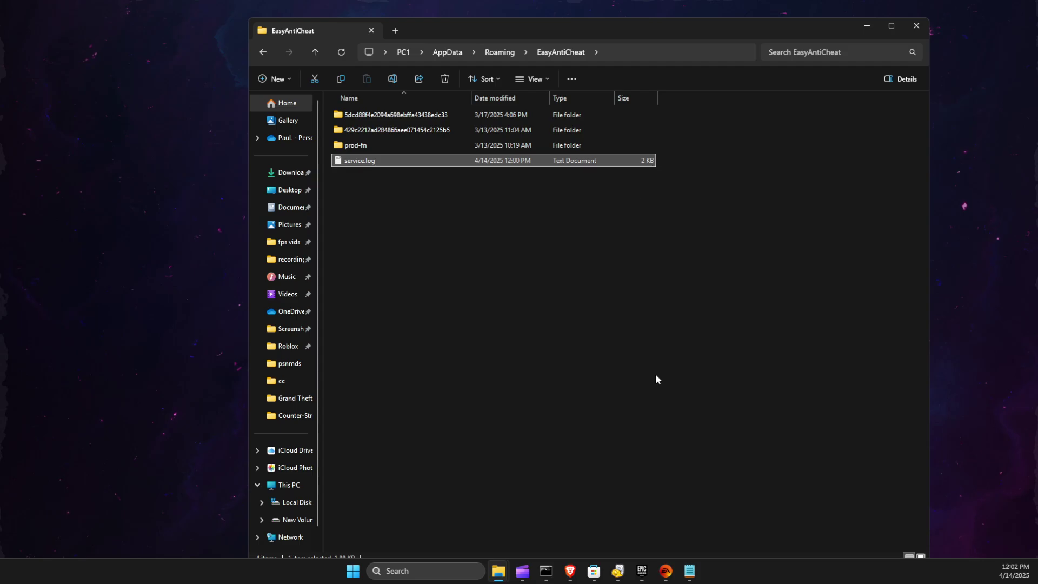
pyautogui.click(689, 573)
pyautogui.click(689, 573)
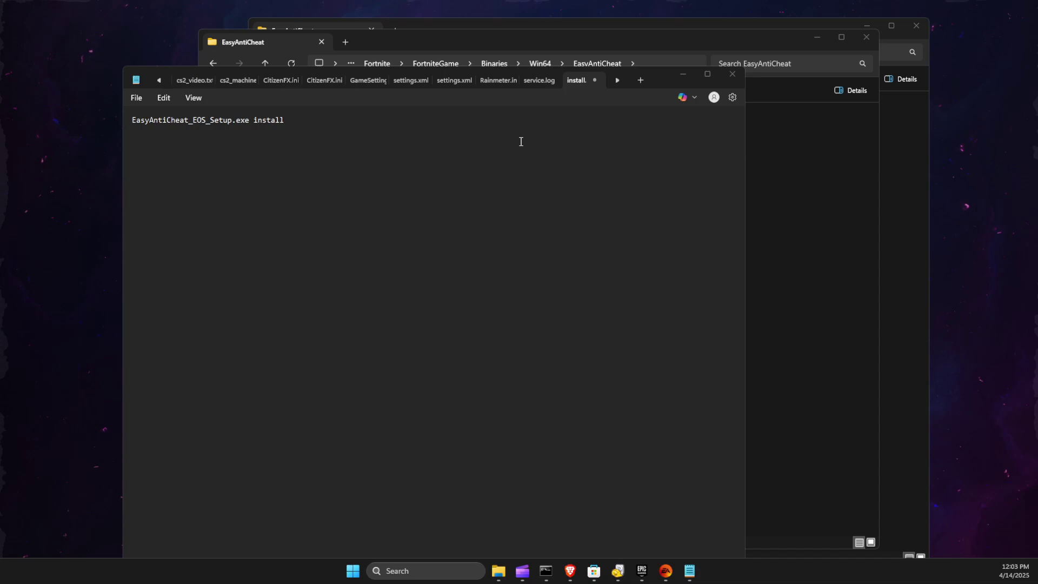
pyautogui.write('5ecd88f4e2094a698ebffa43438edc33')
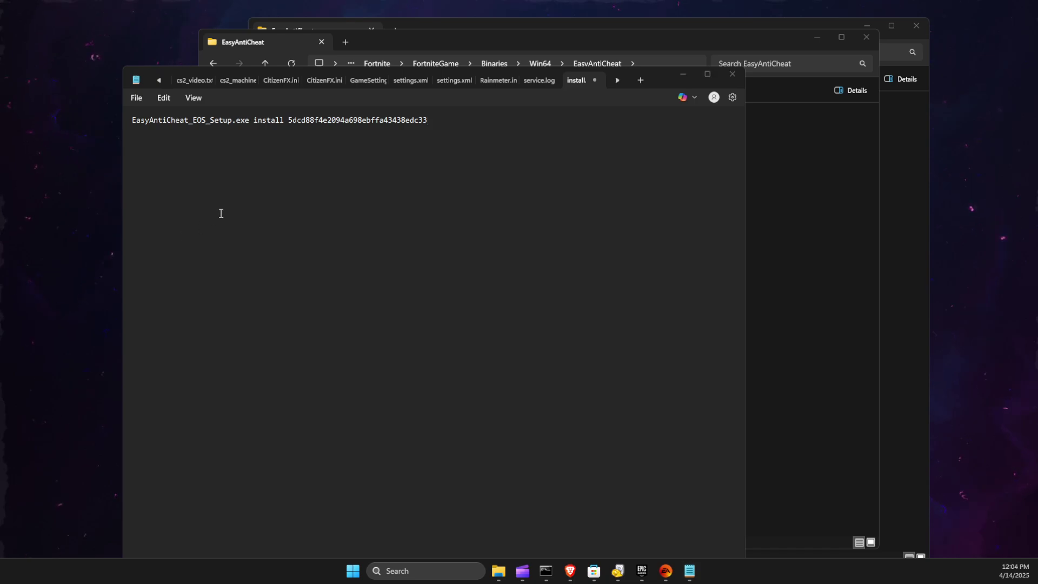
# - Start Save As with file type All files (*.*) and UTF-8 encoding
pyautogui.click(138, 99)
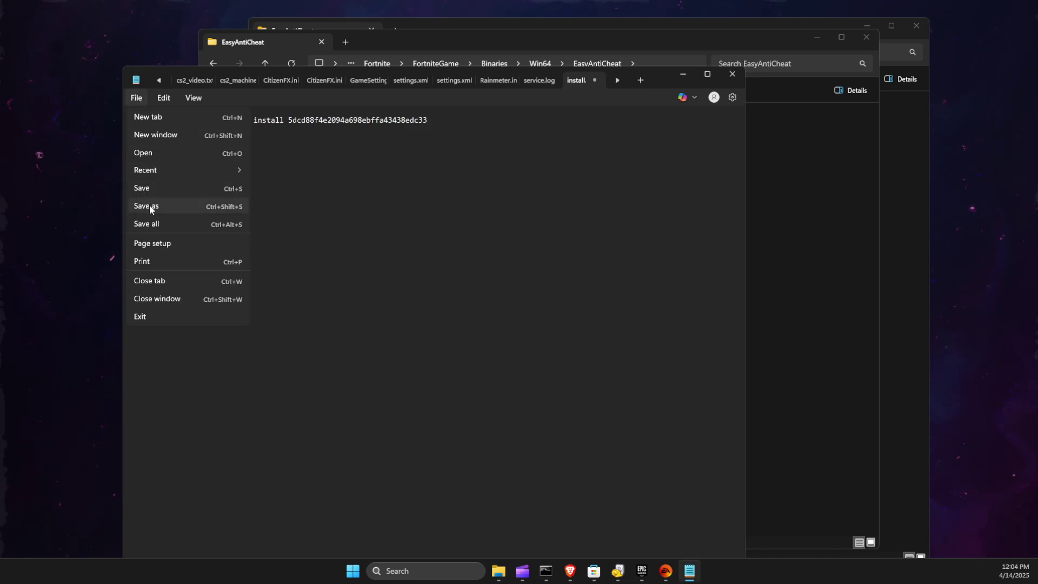
pyautogui.click(149, 206)
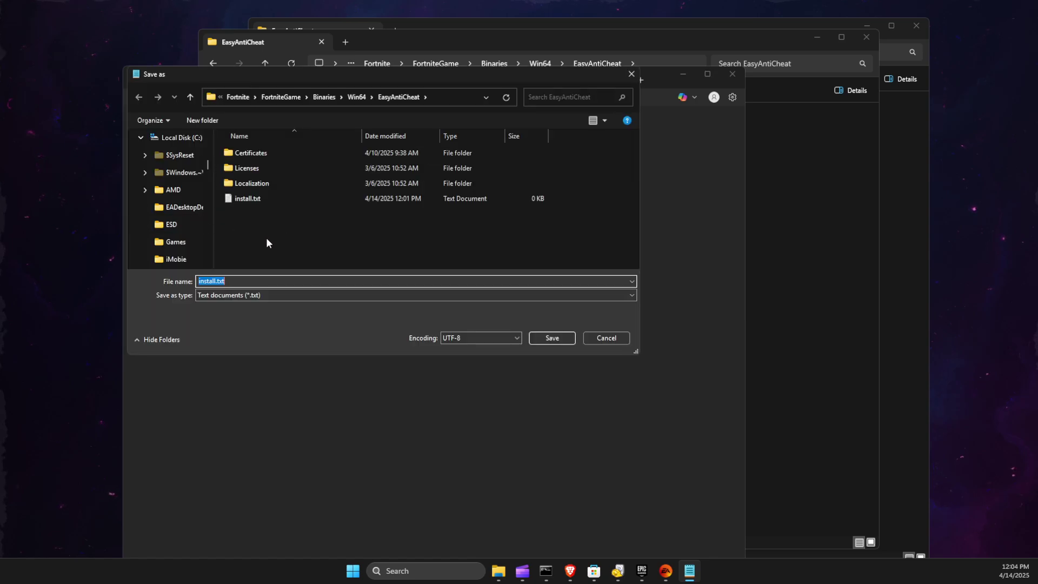
pyautogui.click(228, 297)
pyautogui.click(226, 310)
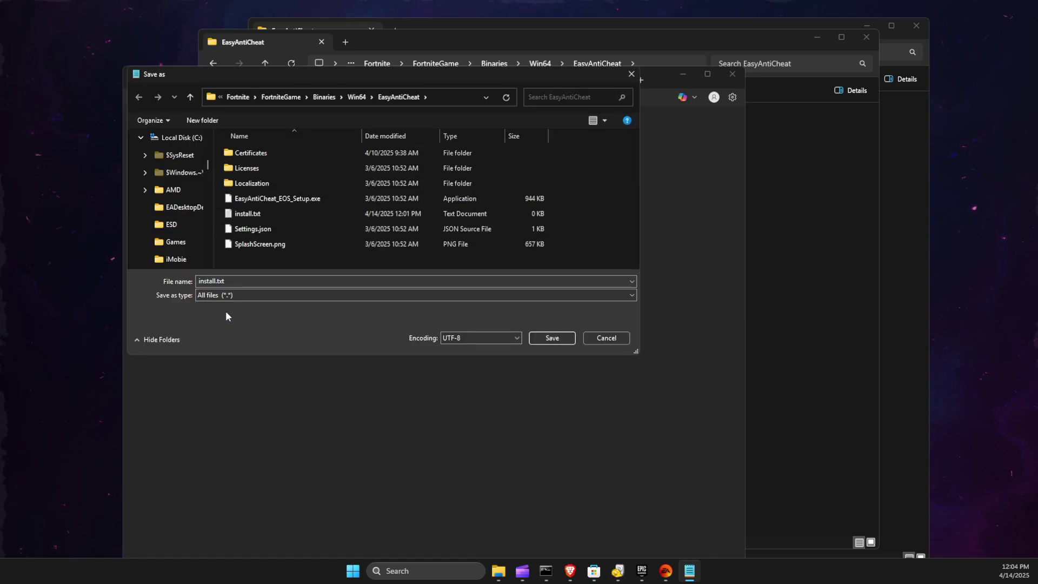
pyautogui.click(471, 338)
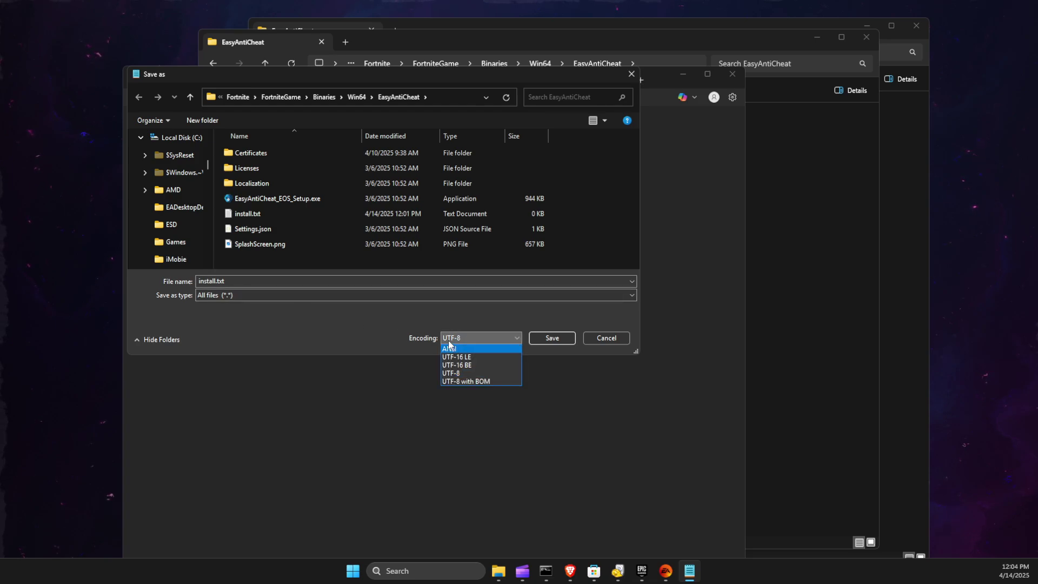
pyautogui.click(449, 373)
# - Change the file name to install.bat and save it
pyautogui.click(233, 280)
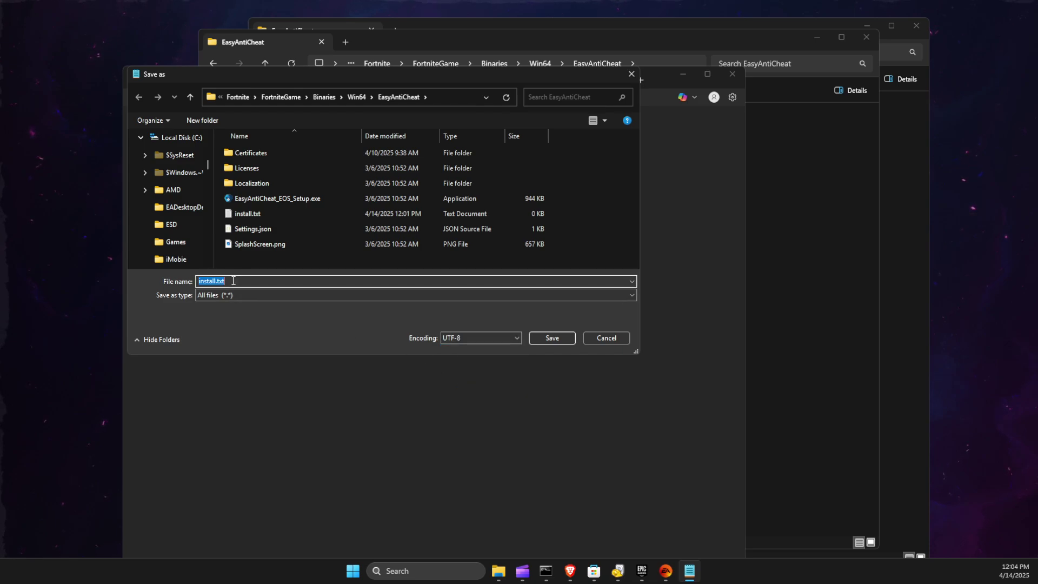
pyautogui.click(233, 280)
pyautogui.press('BackSpace')
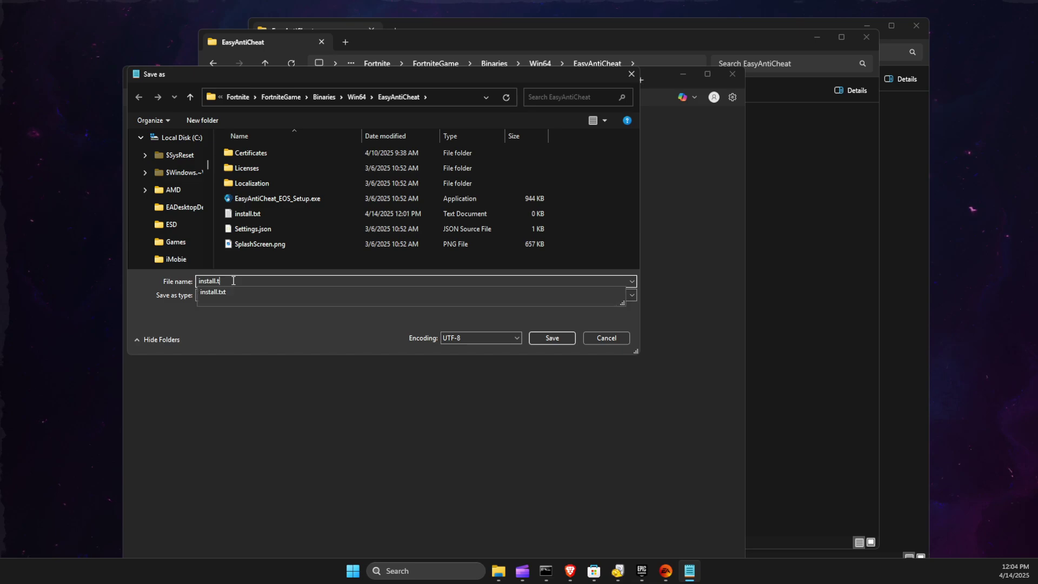
pyautogui.press('BackSpace')
pyautogui.write('bat')
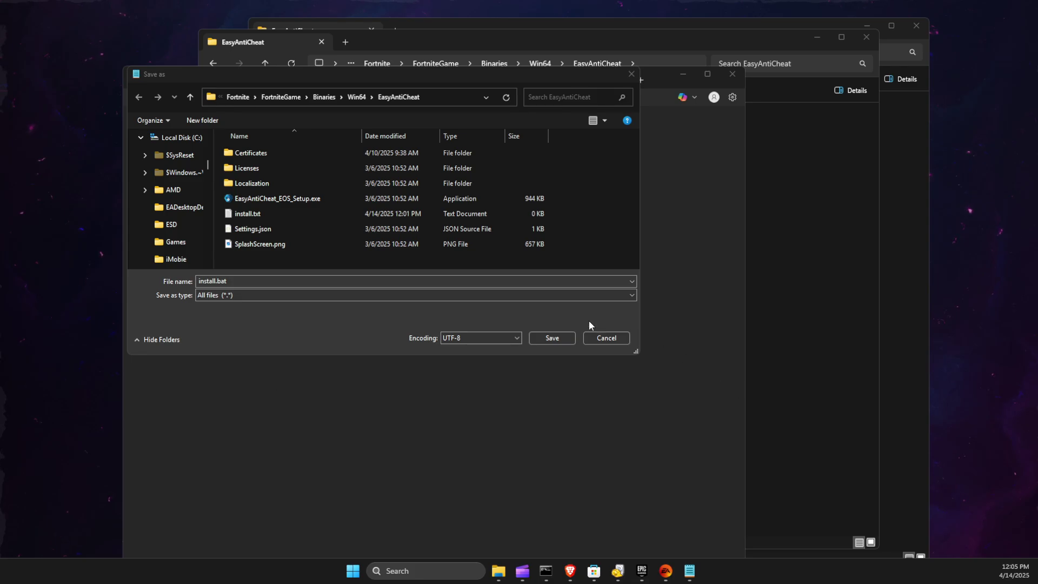
pyautogui.click(552, 338)
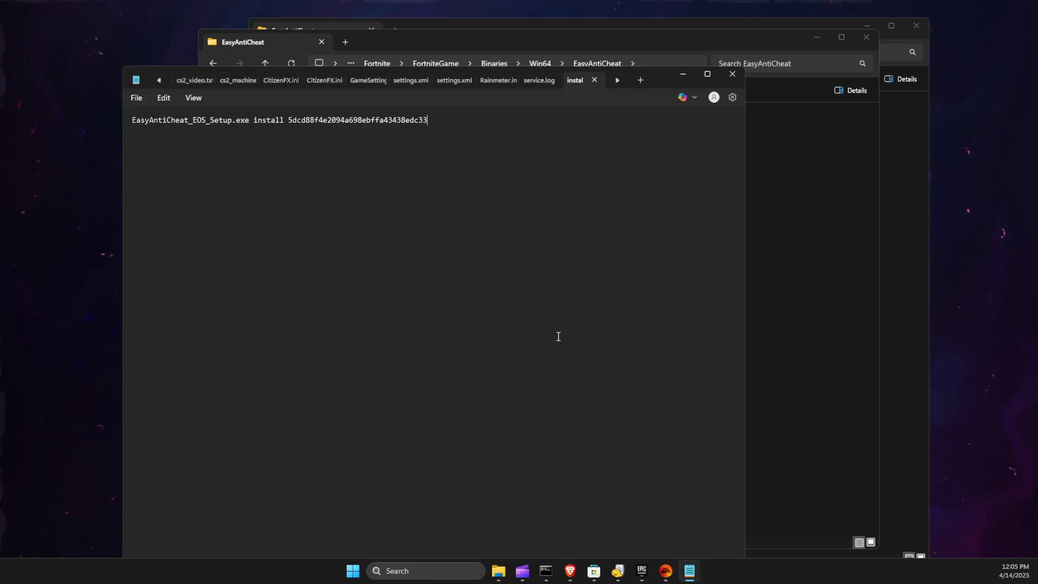
# - Minimize Notepad to reveal install.bat beside install.txt in Fortnite's EasyAntiCheat folder
pyautogui.click(683, 74)
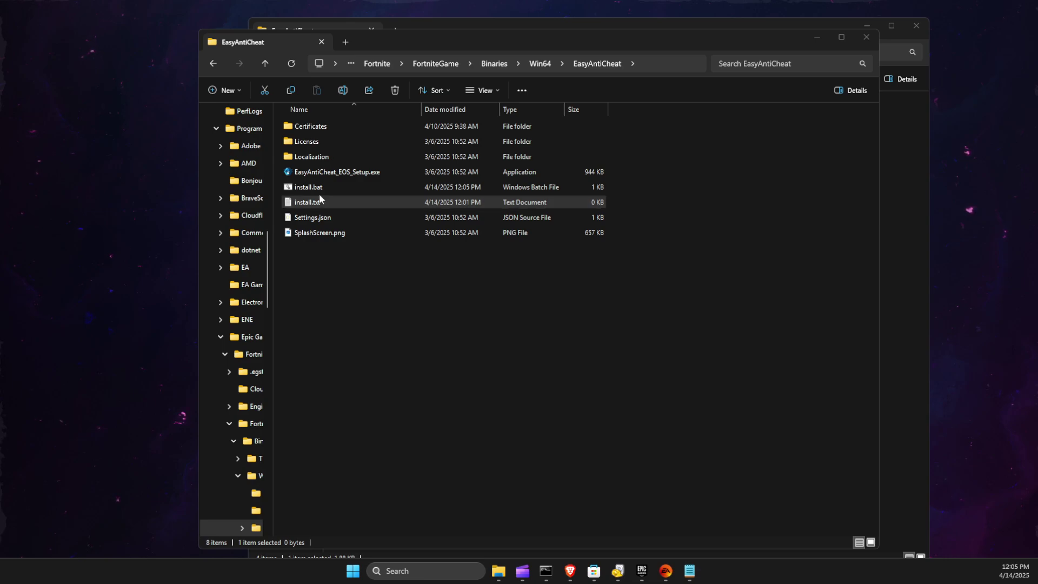